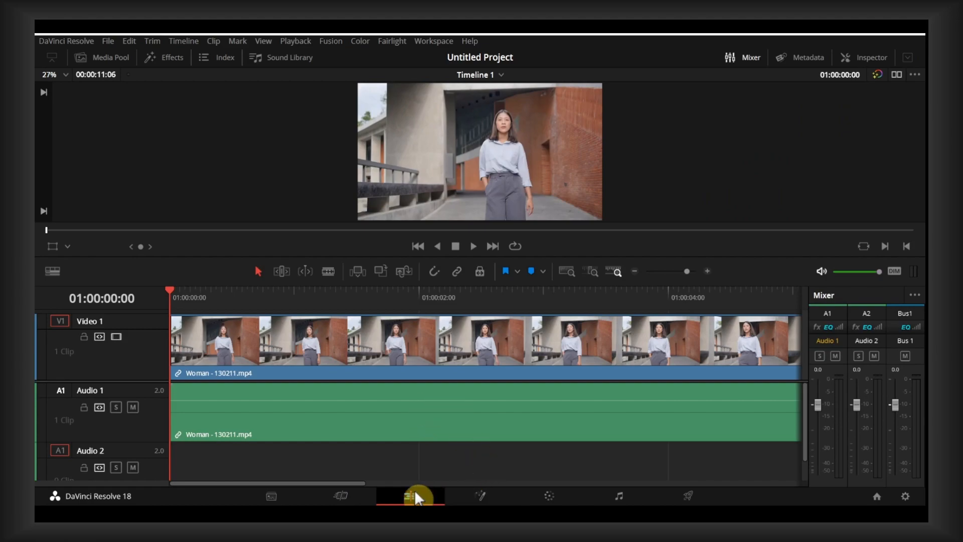
- Open the clip in the Fusion page and insert a Tracker node between MediaIn1 and MediaOut1
click(468, 498)
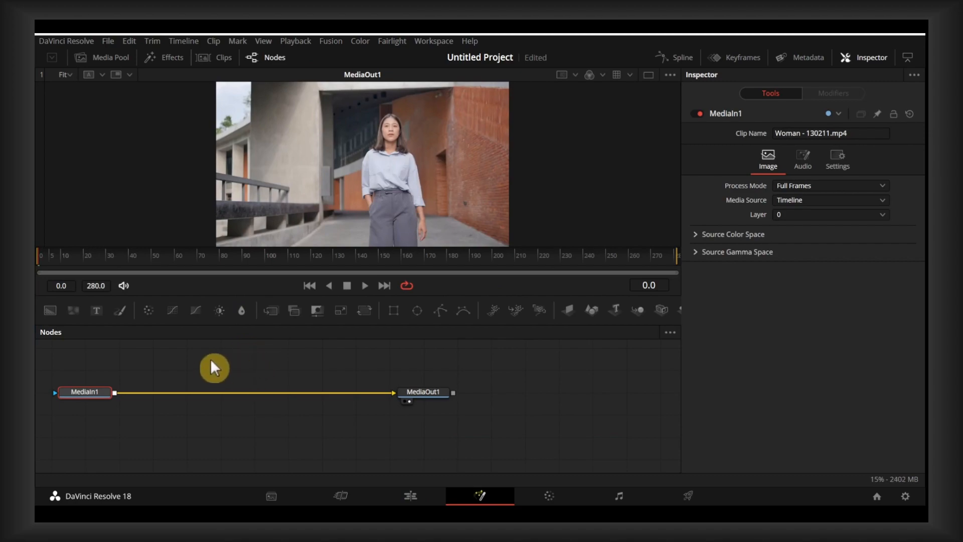
key(shift+space)
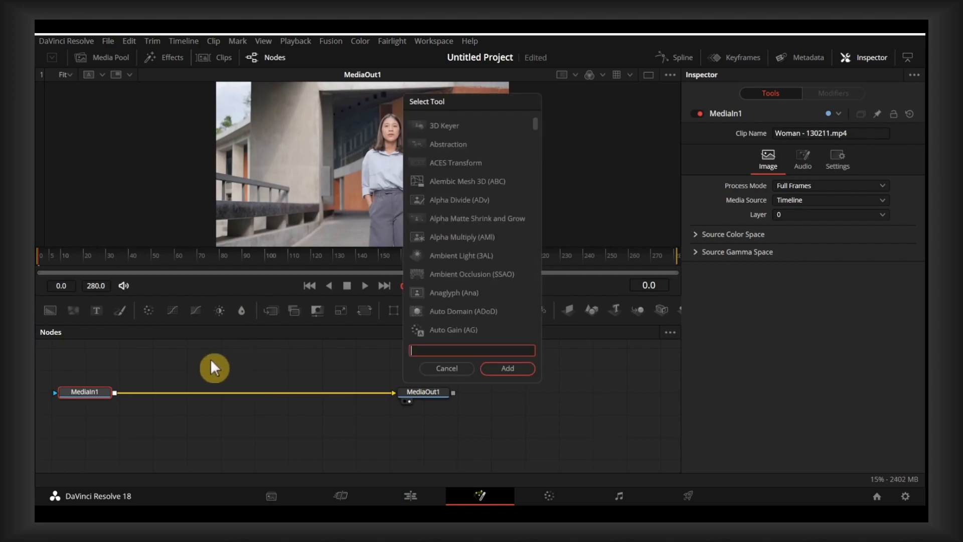
text(tra)
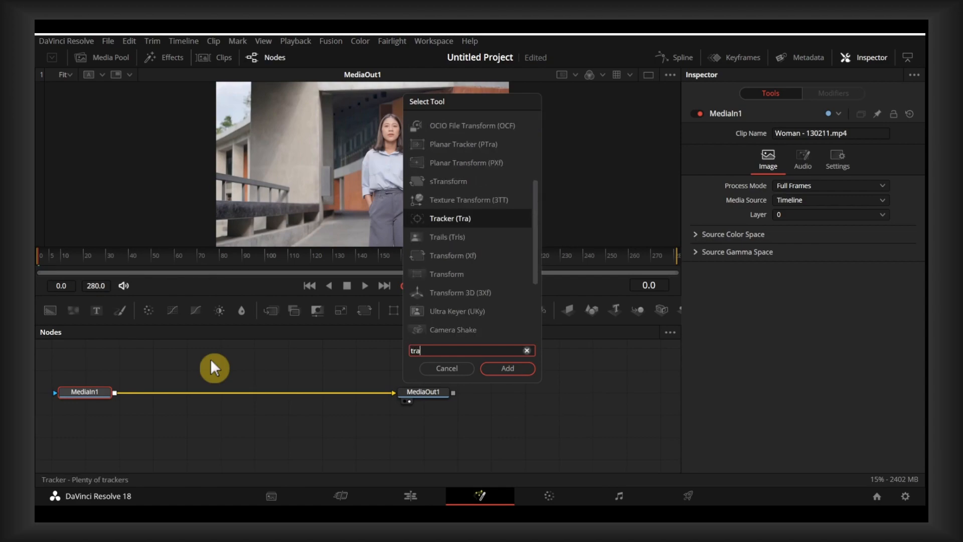
click(446, 217)
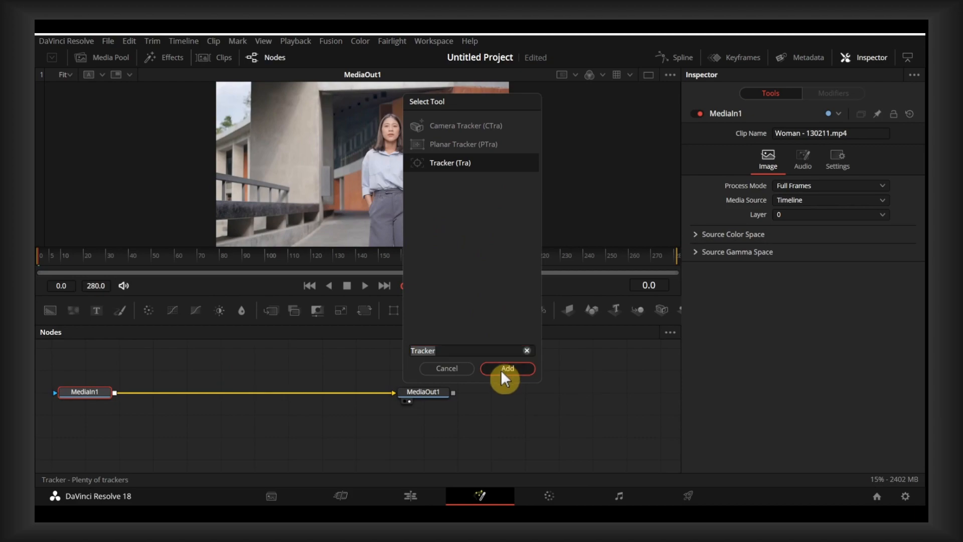
click(502, 370)
drag(165, 392, 236, 392)
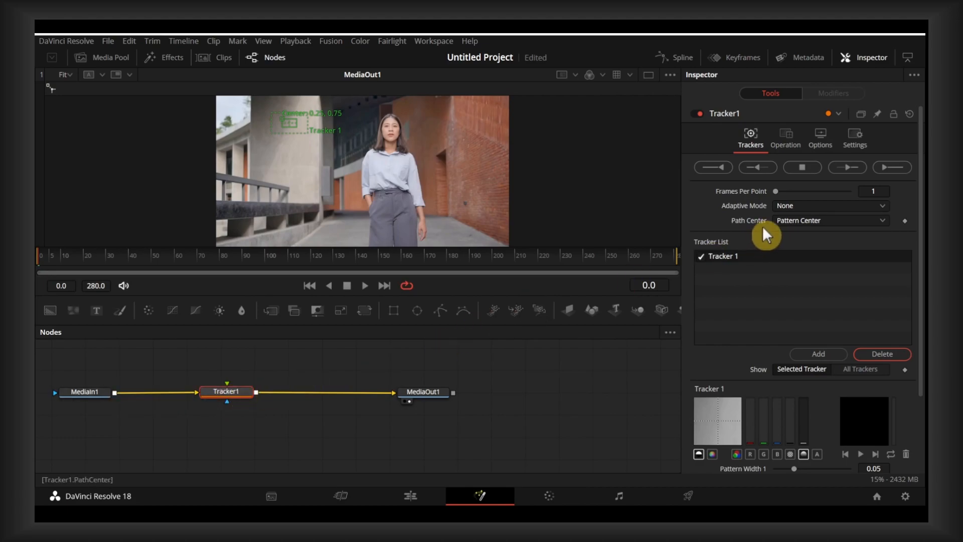
- Place the tracker pattern over the woman's eyes and forehead and track it forward through the whole clip
drag(283, 119, 382, 120)
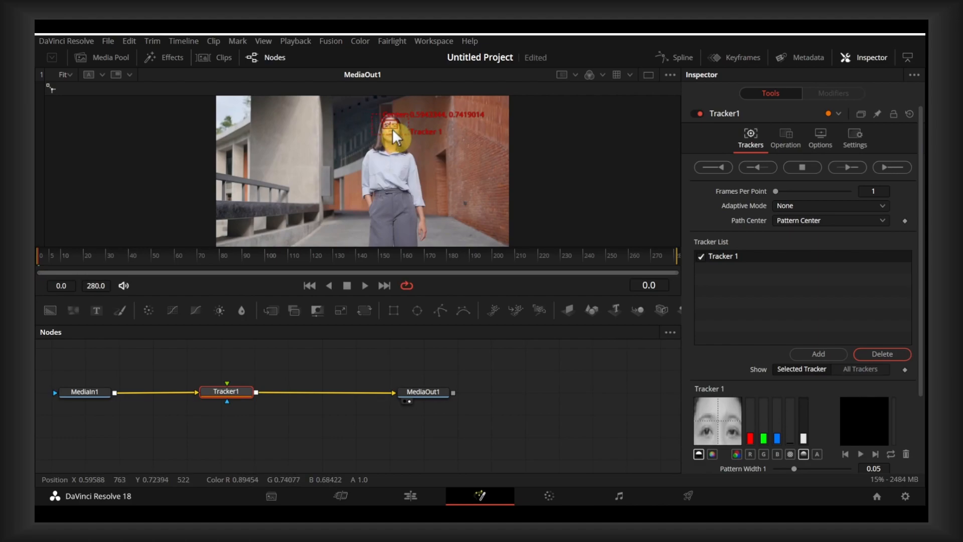
scroll(394, 128, up, 1)
scroll(393, 127, down, 1)
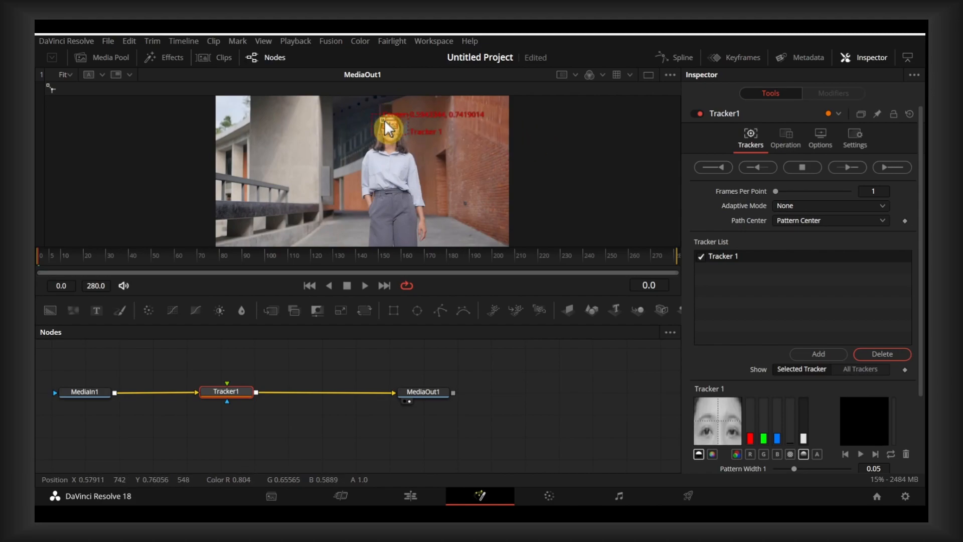
drag(382, 118, 383, 119)
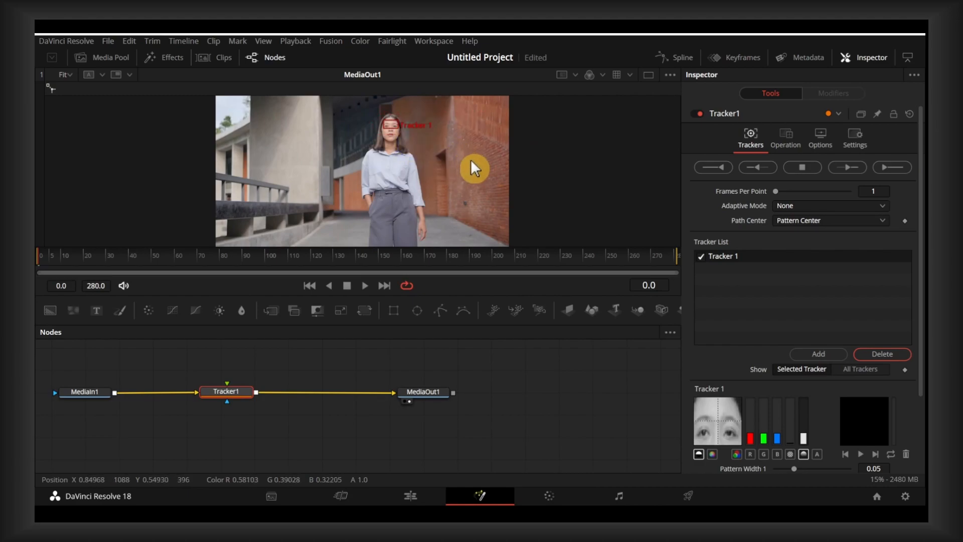
click(894, 168)
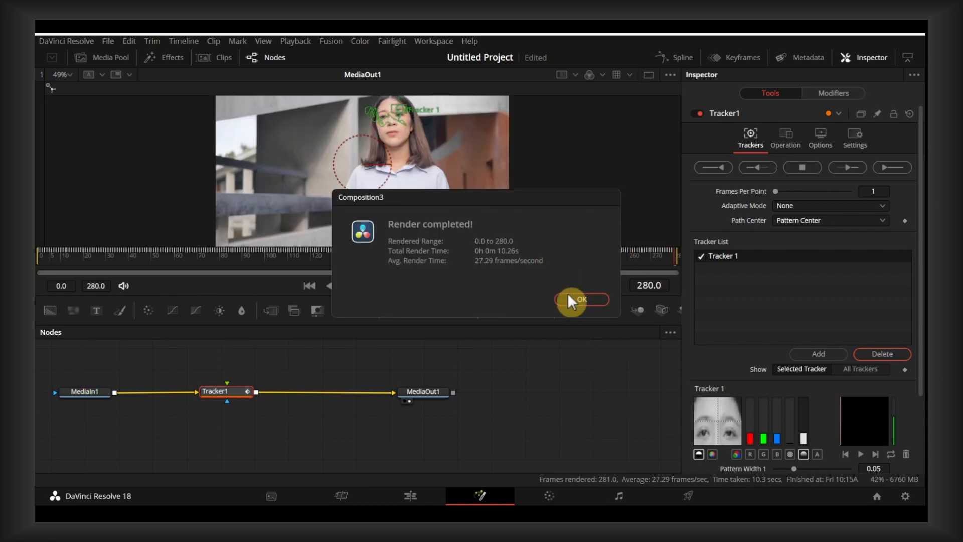
click(572, 299)
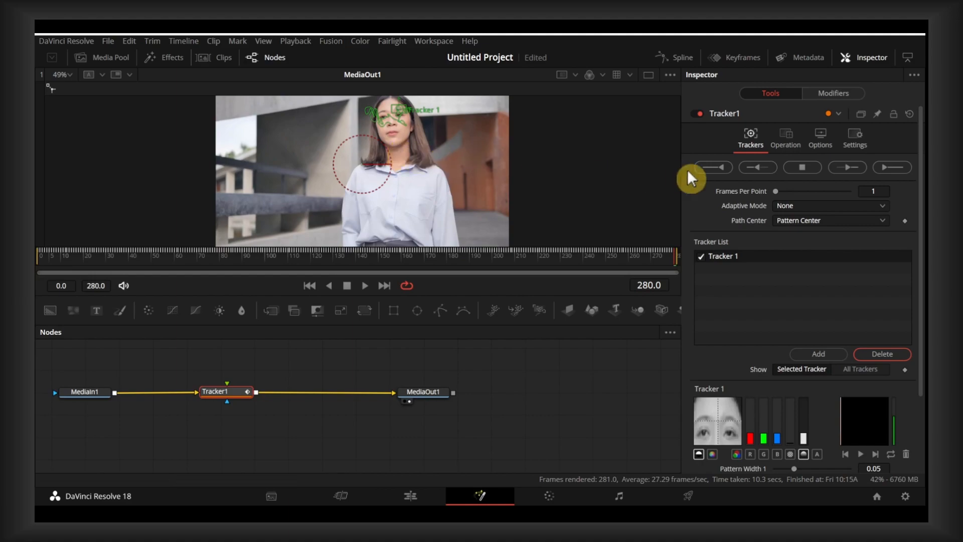
- Set the Tracker1 node's operation to Match Move
click(807, 204)
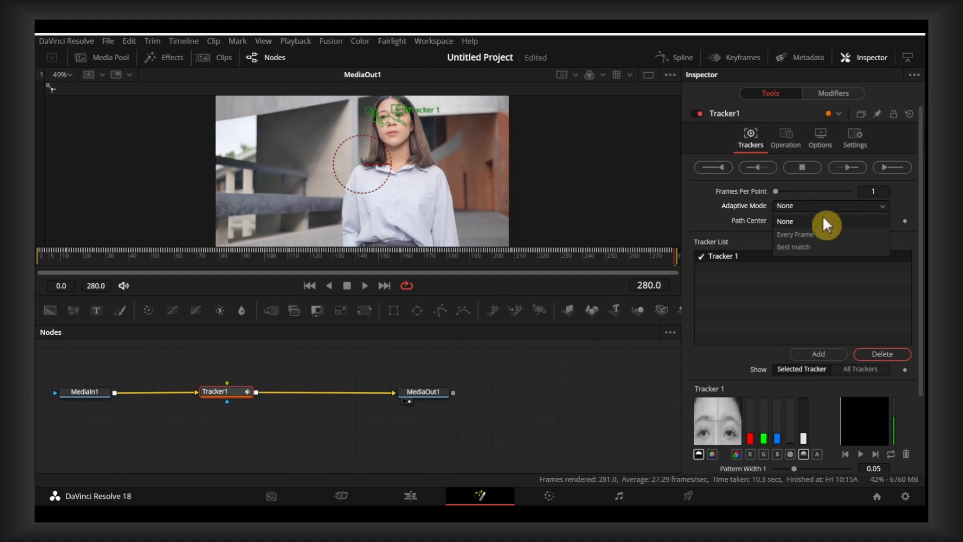
click(789, 139)
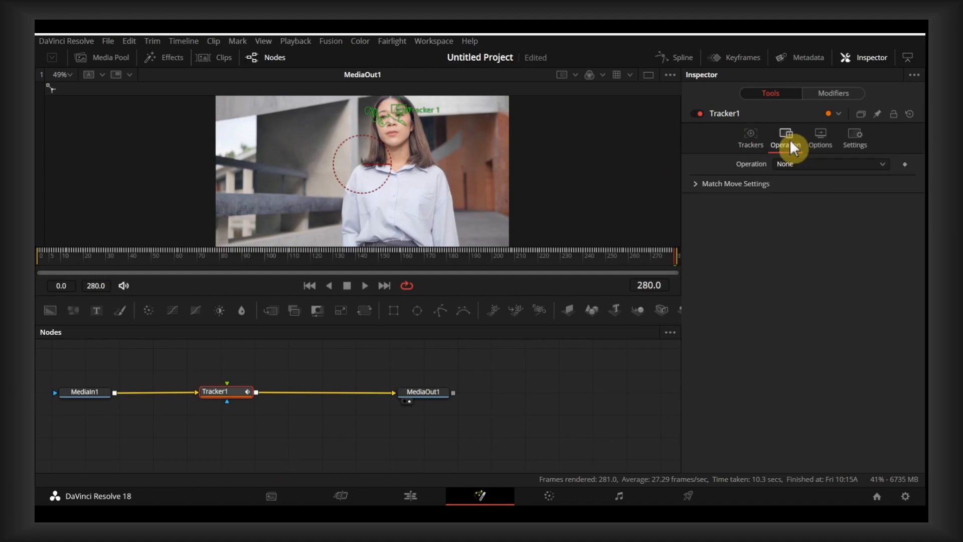
click(820, 136)
click(775, 148)
click(800, 164)
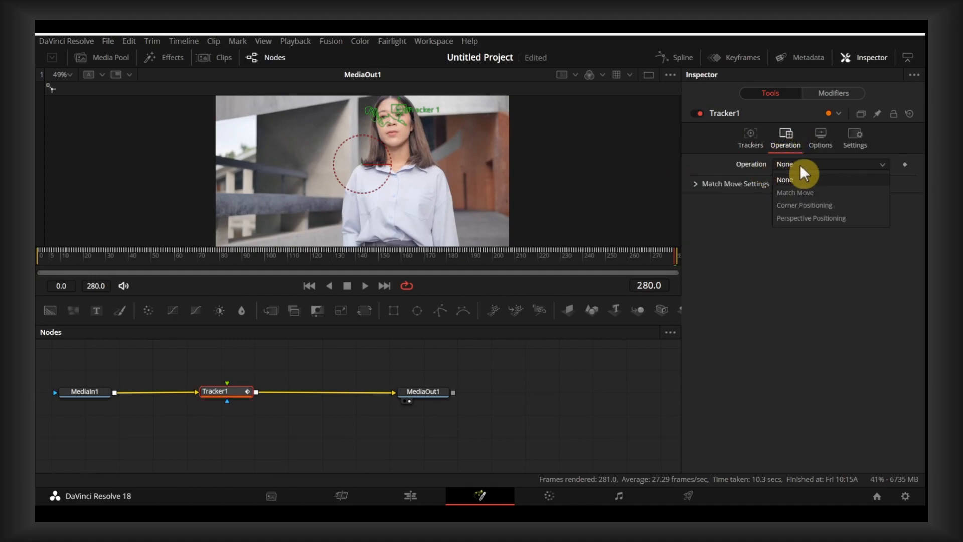
click(844, 190)
- Review Tracker1's Options and Settings and the choices for its operation, merge, apply mode and adaptive mode
click(821, 144)
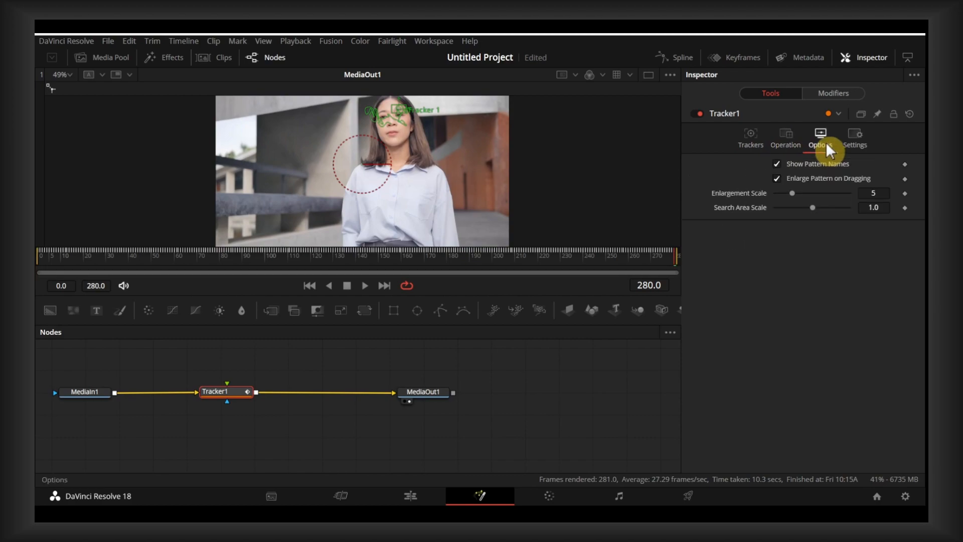
click(848, 140)
click(821, 141)
click(777, 139)
click(832, 162)
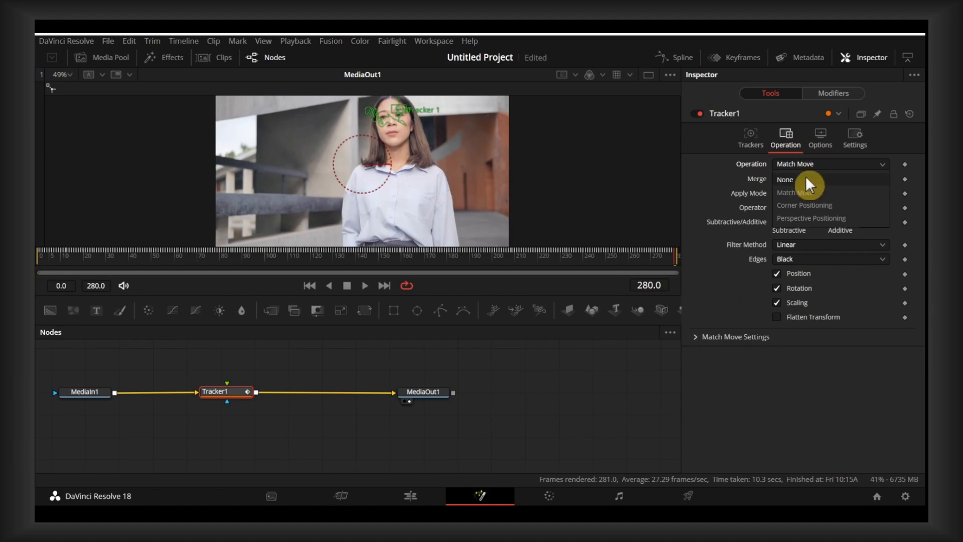
click(808, 191)
click(829, 178)
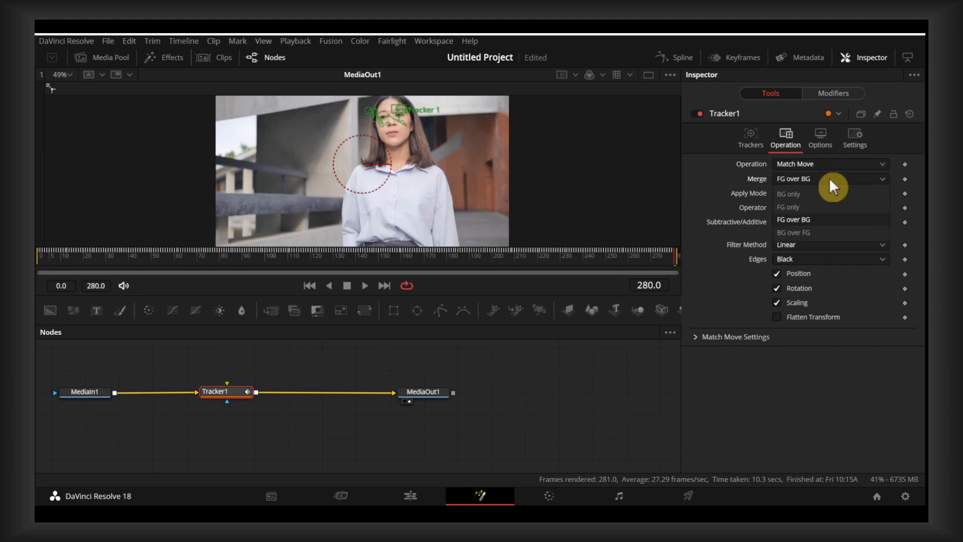
click(828, 178)
click(832, 189)
click(832, 189)
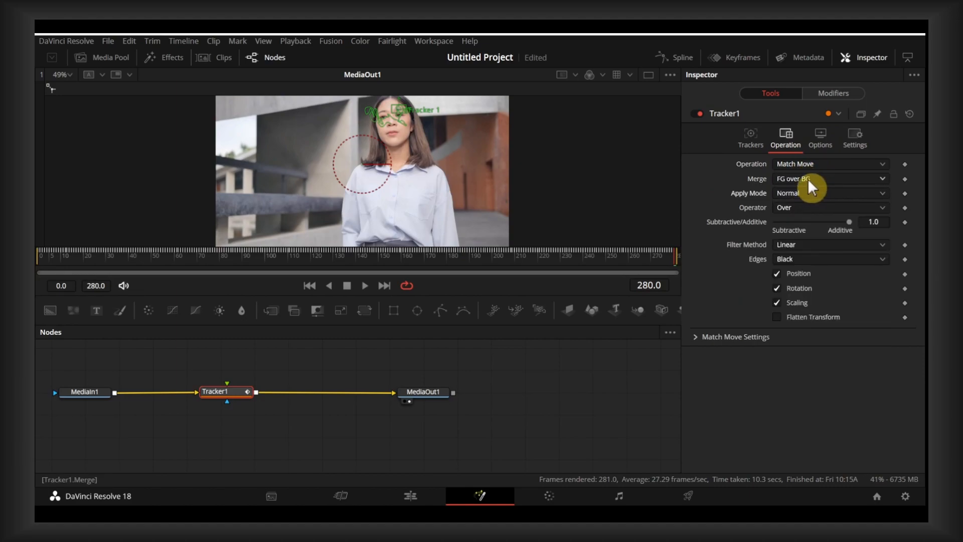
click(743, 142)
click(806, 205)
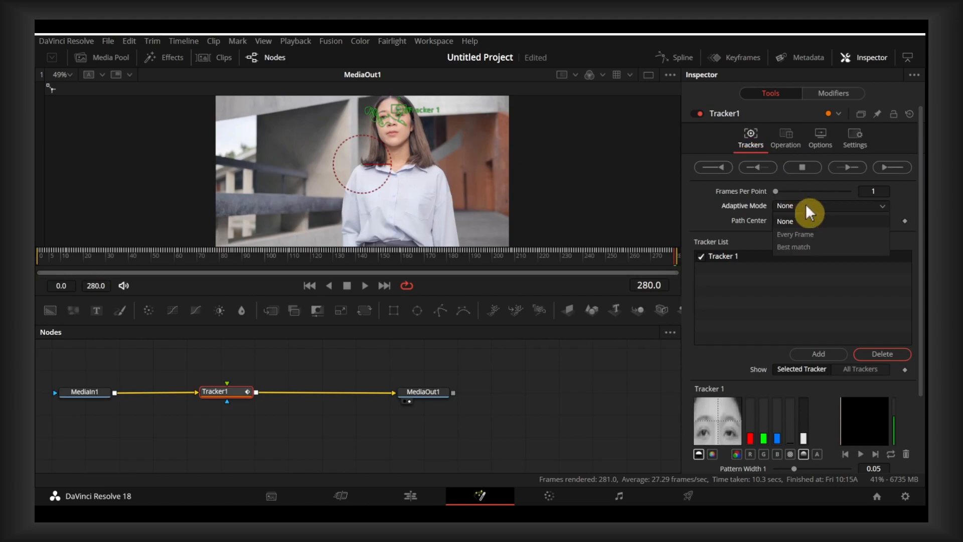
click(806, 203)
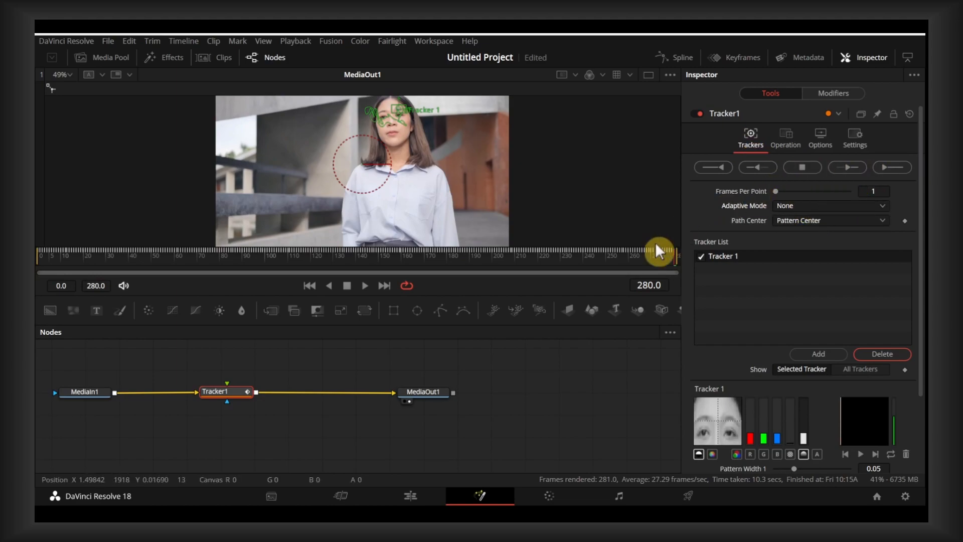
- Add an unconnected Text node above Tracker1 and enter the text "how to browser"
click(100, 309)
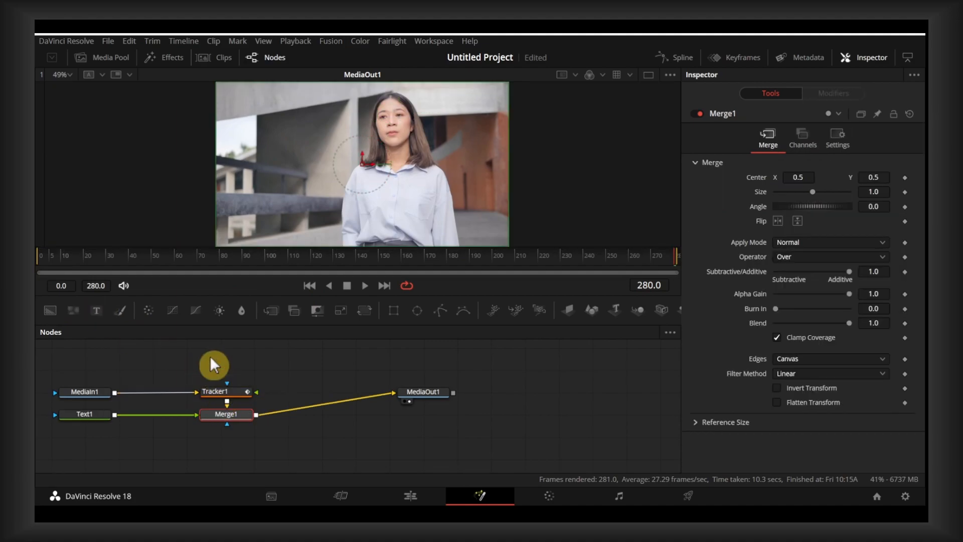
key(ctrl+z)
drag(103, 309, 228, 361)
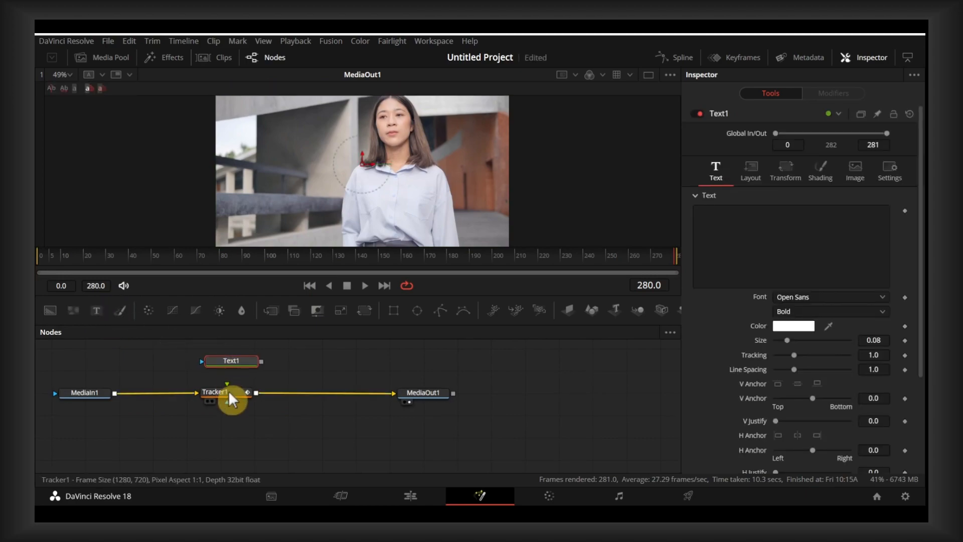
click(713, 226)
text(how )
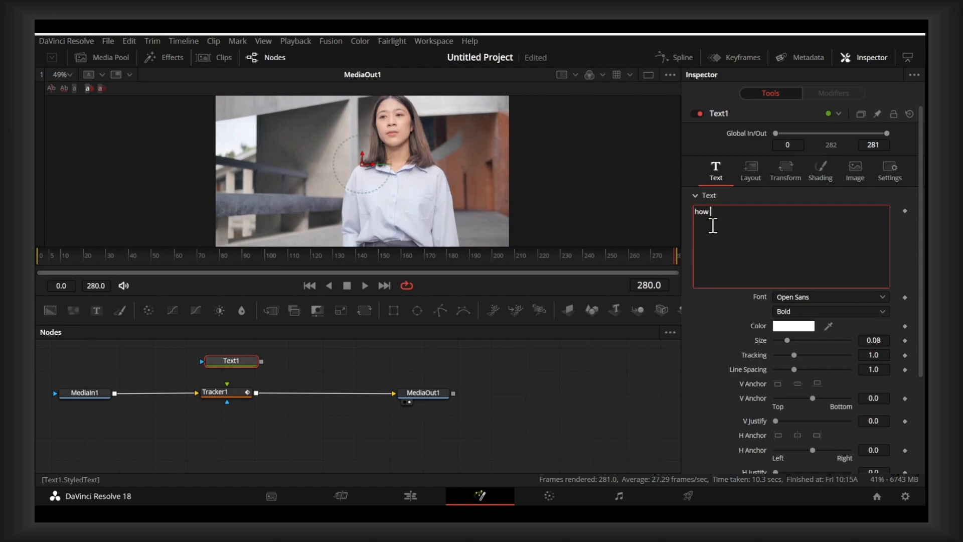
text(to browser)
- Connect the Text1 node's output to the foreground input of Tracker1
click(234, 392)
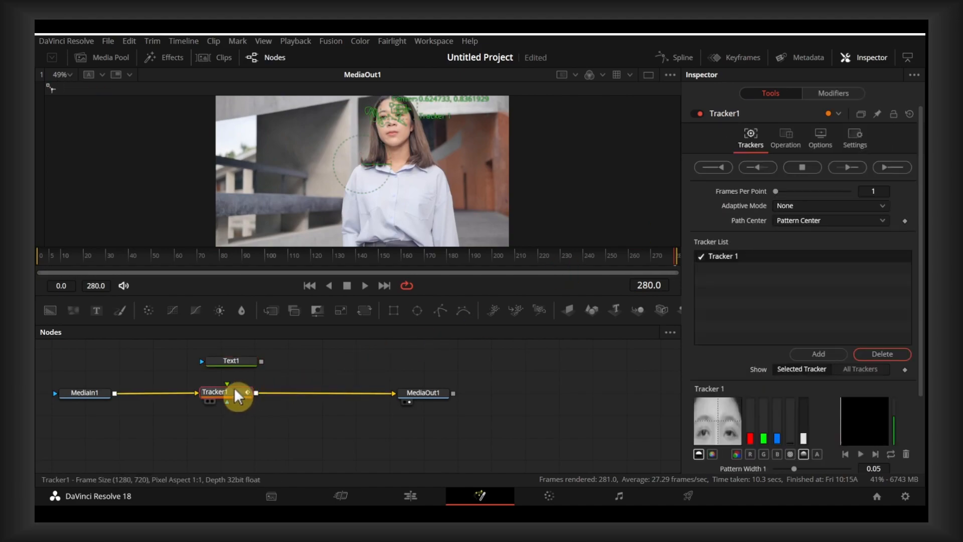
click(799, 205)
click(799, 205)
click(232, 365)
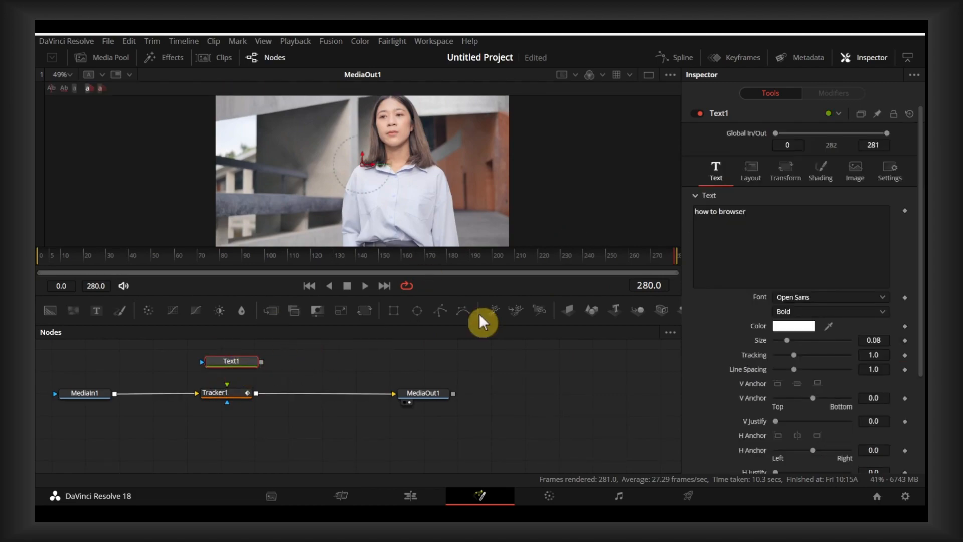
drag(262, 361, 223, 390)
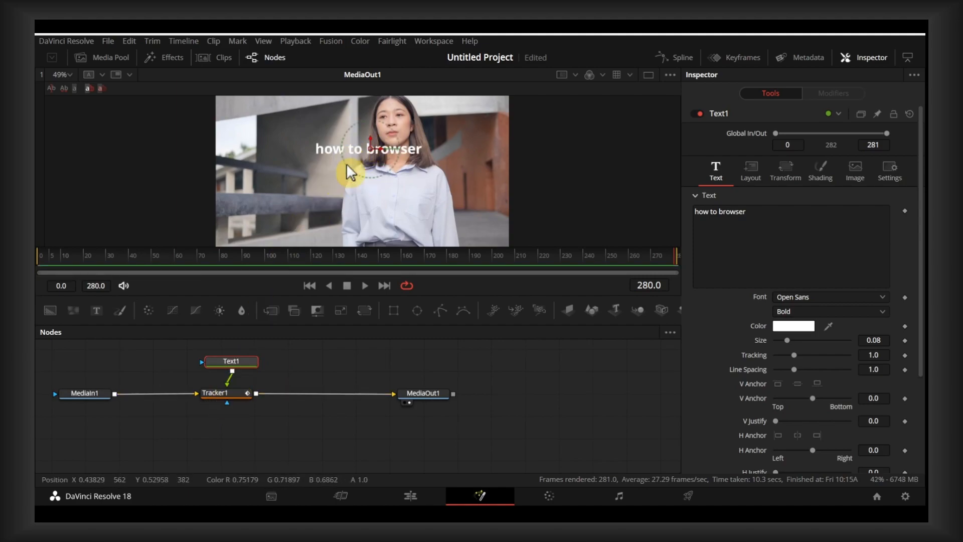
- Reduce the text size to 0.0591 and position the text beside the woman's head, fully inside the frame
drag(378, 150, 489, 122)
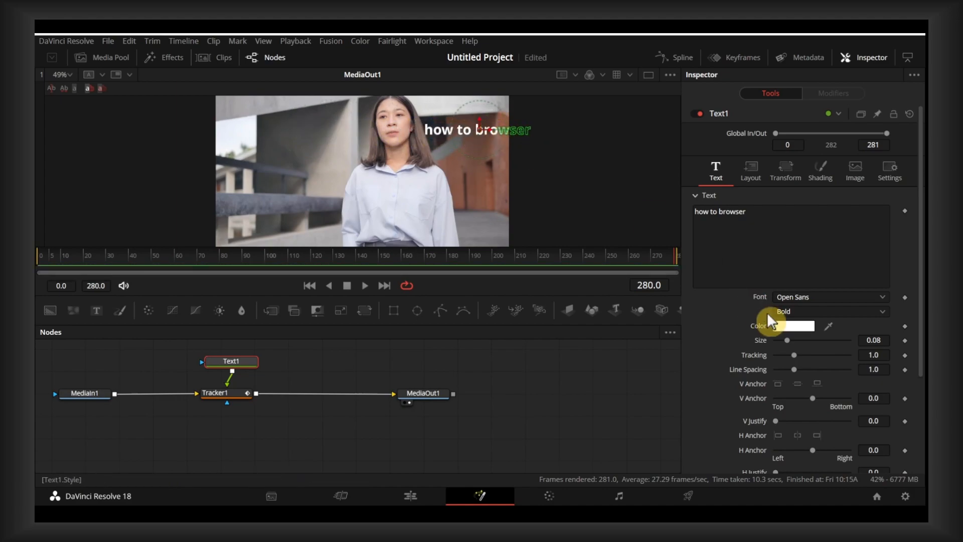
drag(787, 340, 785, 340)
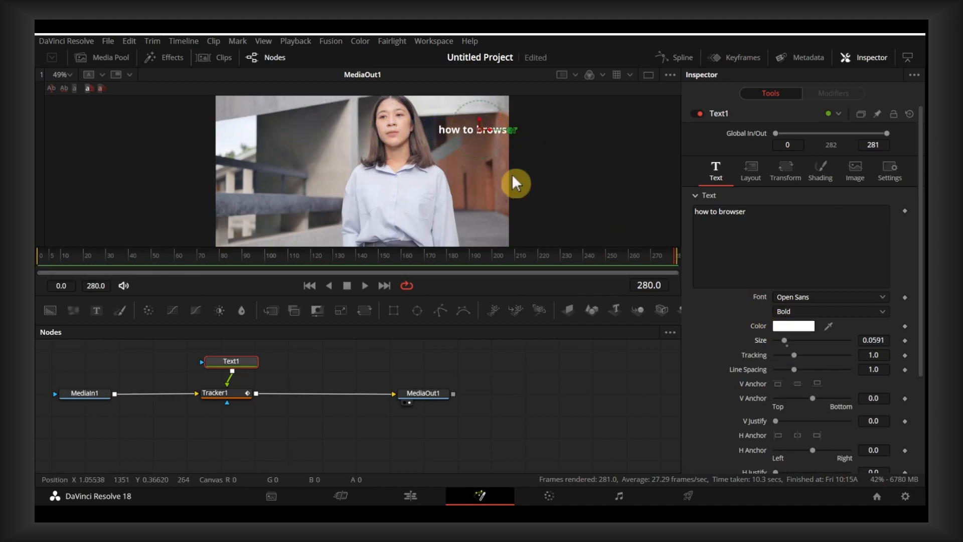
drag(480, 129, 471, 129)
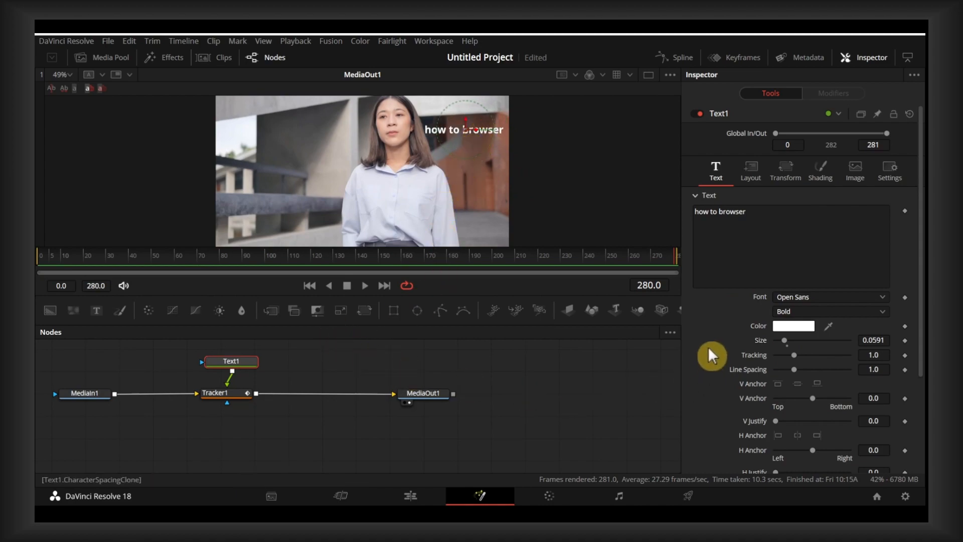
scroll(802, 338, down, 3)
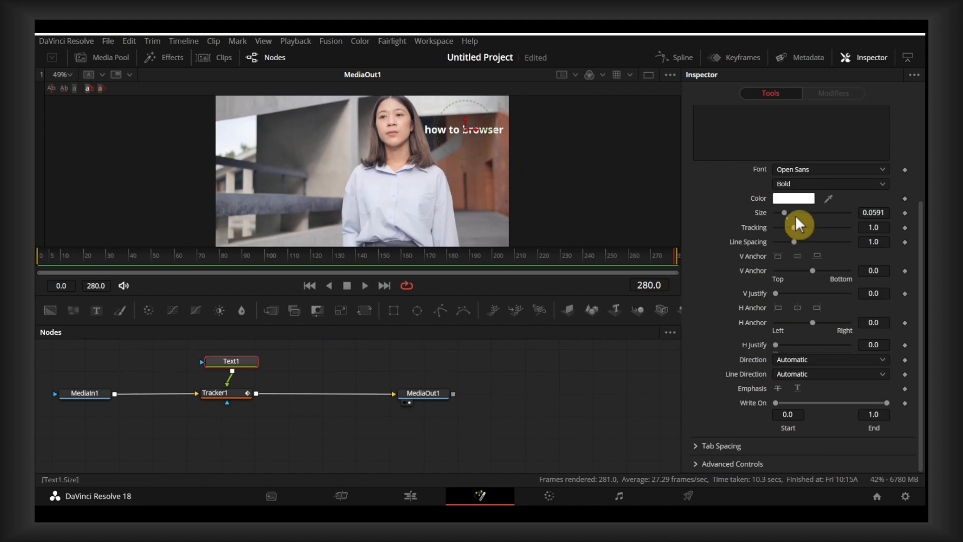
scroll(749, 214, up, 2)
- Check Tracker1's operation and apply mode options, keeping Match Move and Normal, and return to its tracking controls
click(229, 391)
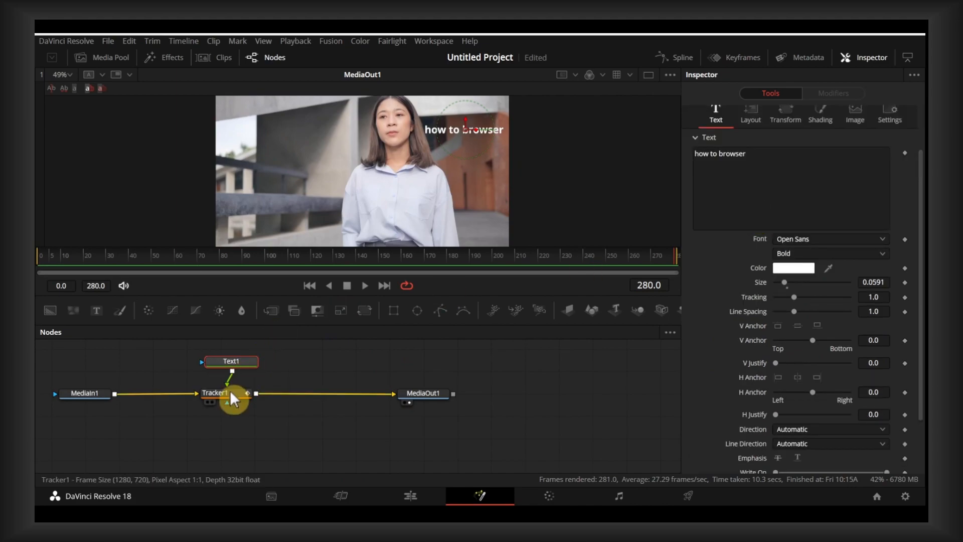
scroll(754, 241, up, 2)
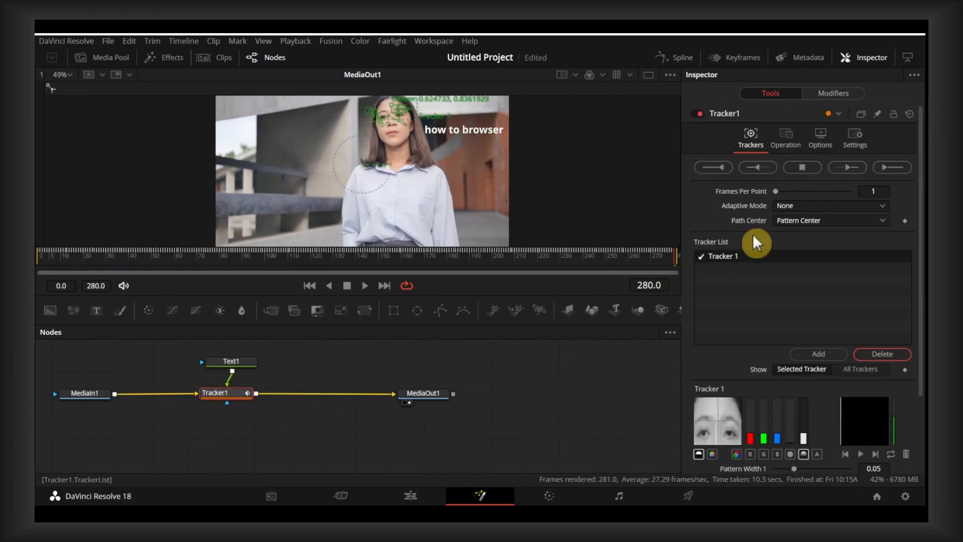
click(784, 140)
click(810, 163)
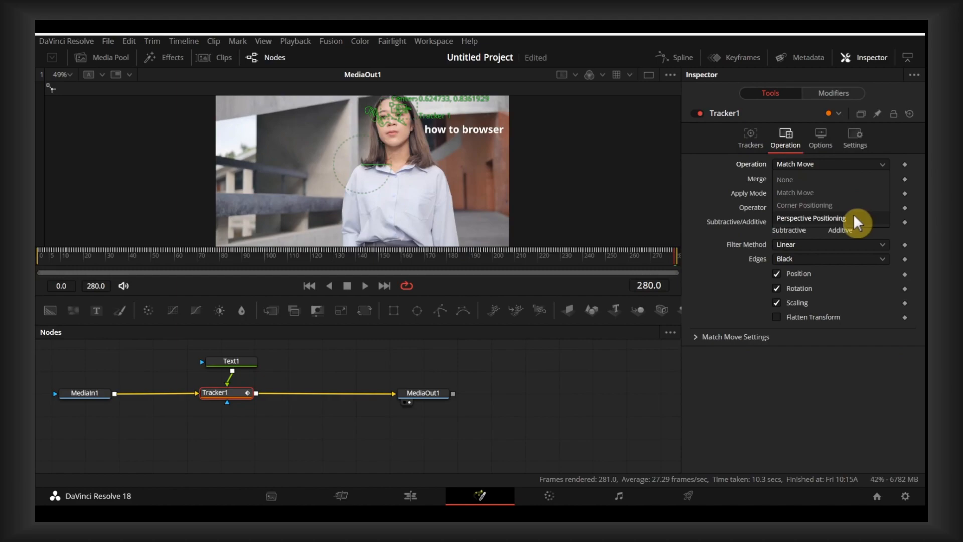
click(819, 192)
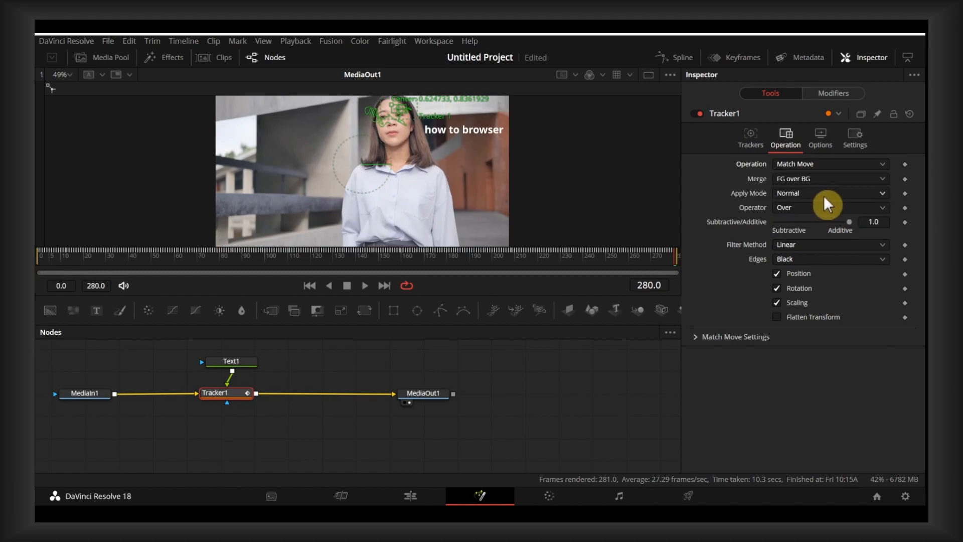
click(819, 191)
click(819, 191)
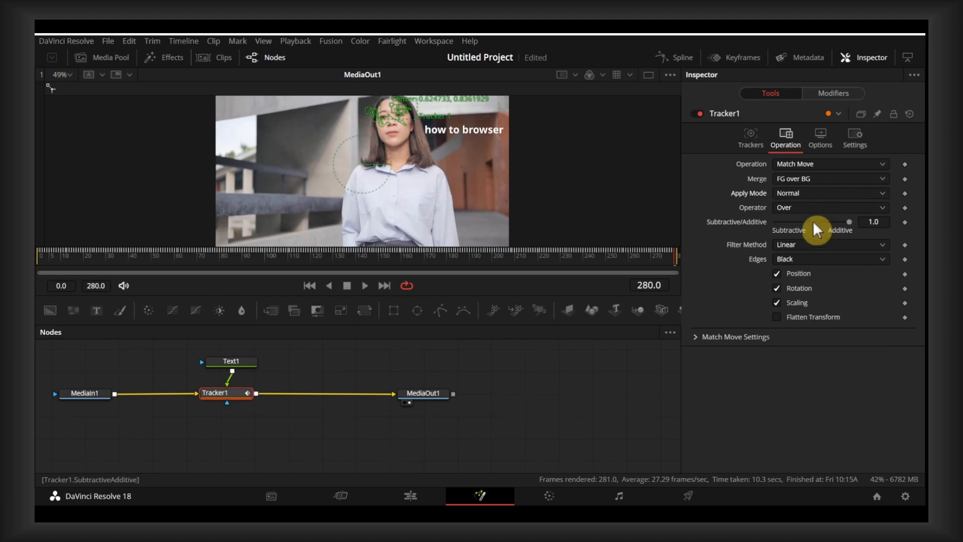
click(753, 142)
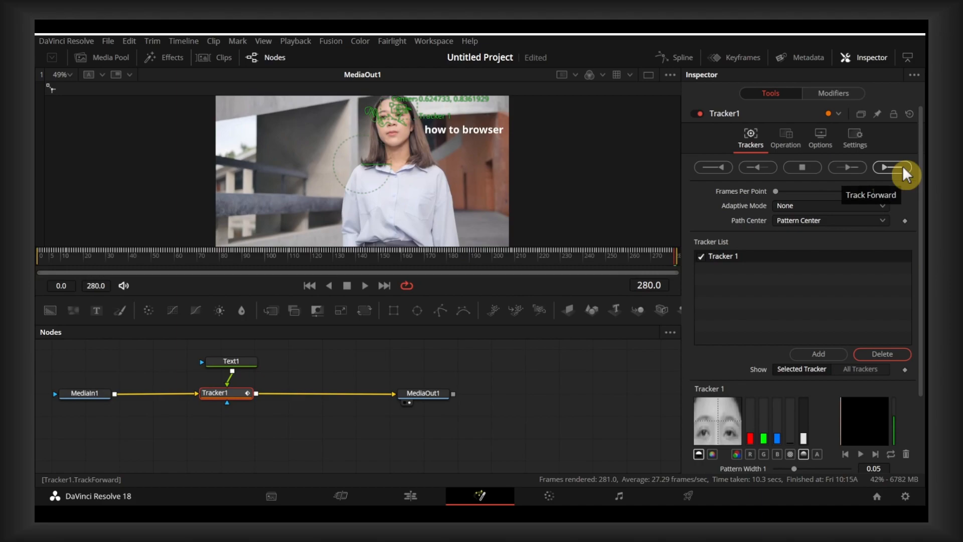
- Set the letter tracking of the Text1 node to 1.039
click(246, 361)
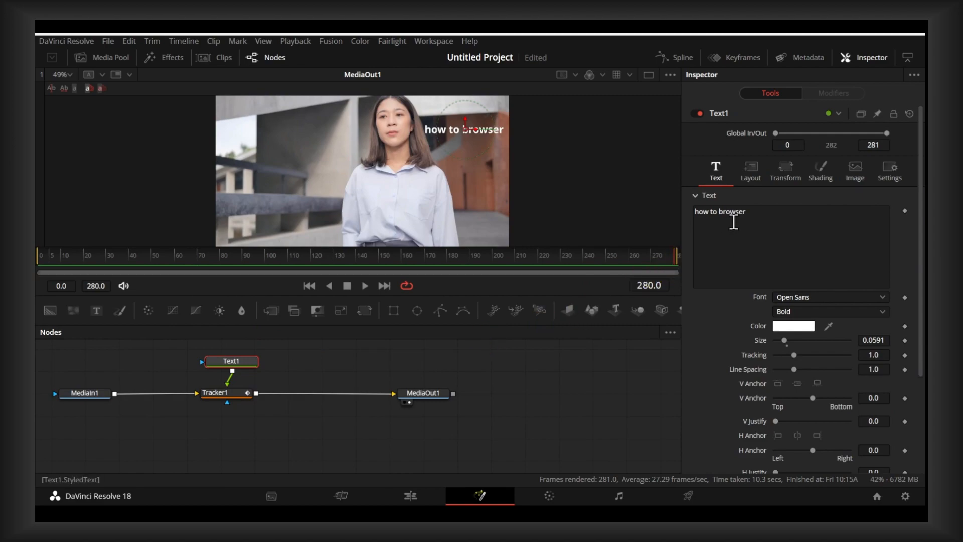
scroll(805, 377, down, 5)
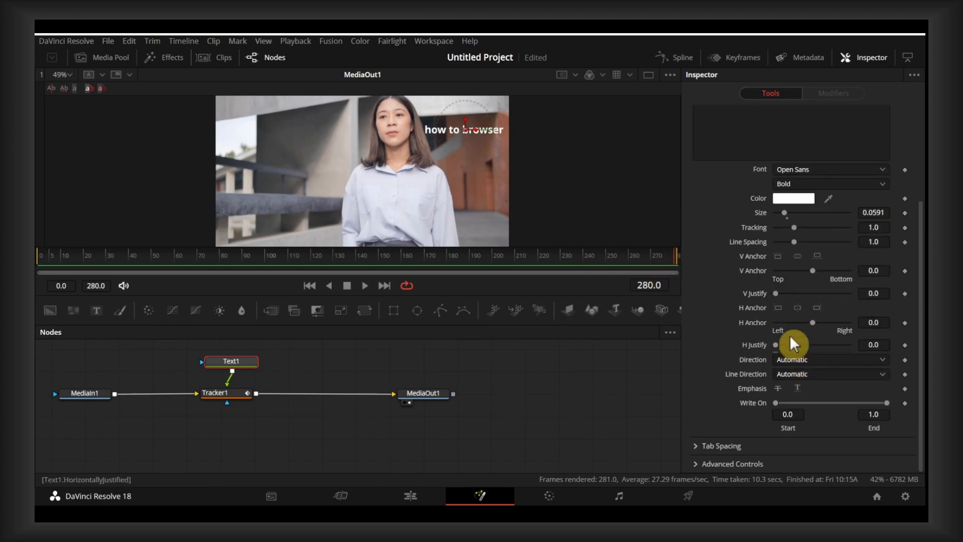
drag(800, 228, 801, 227)
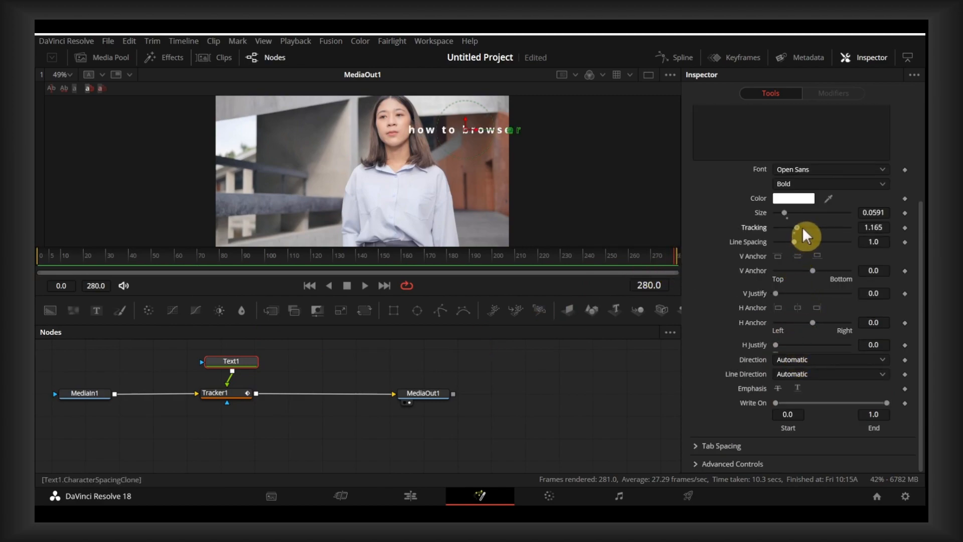
- Play the tracked composite, shift the text slightly farther from the woman's head at frame 130, and check its placement at frame 160
click(359, 285)
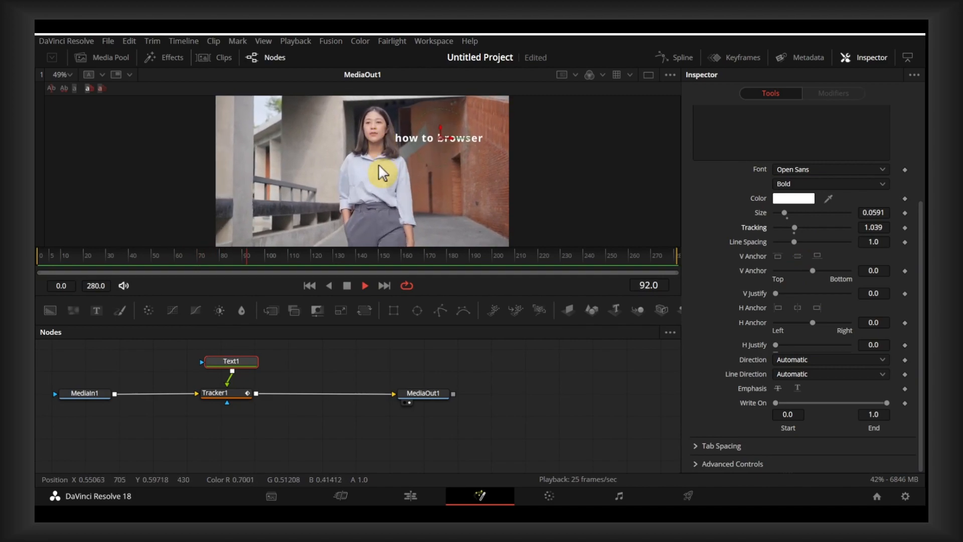
click(349, 287)
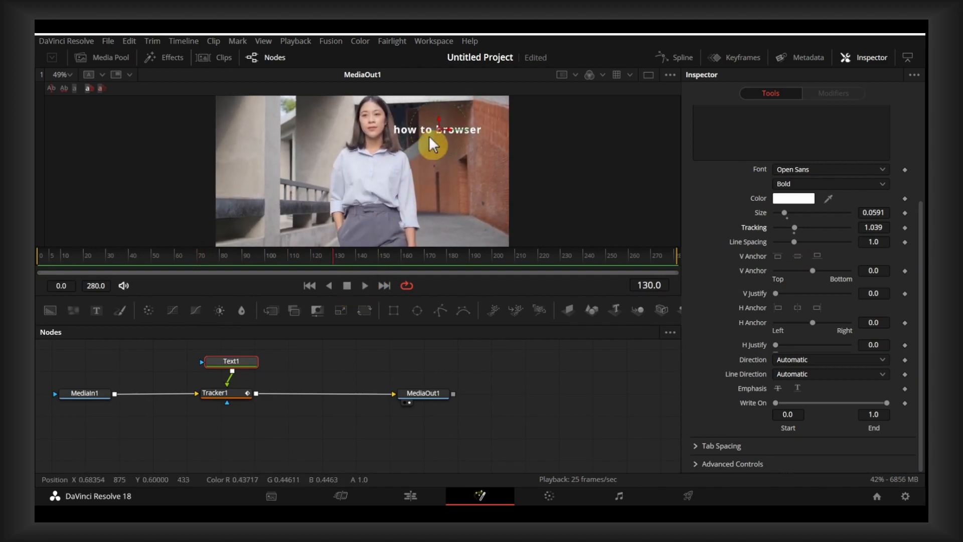
drag(445, 129, 454, 128)
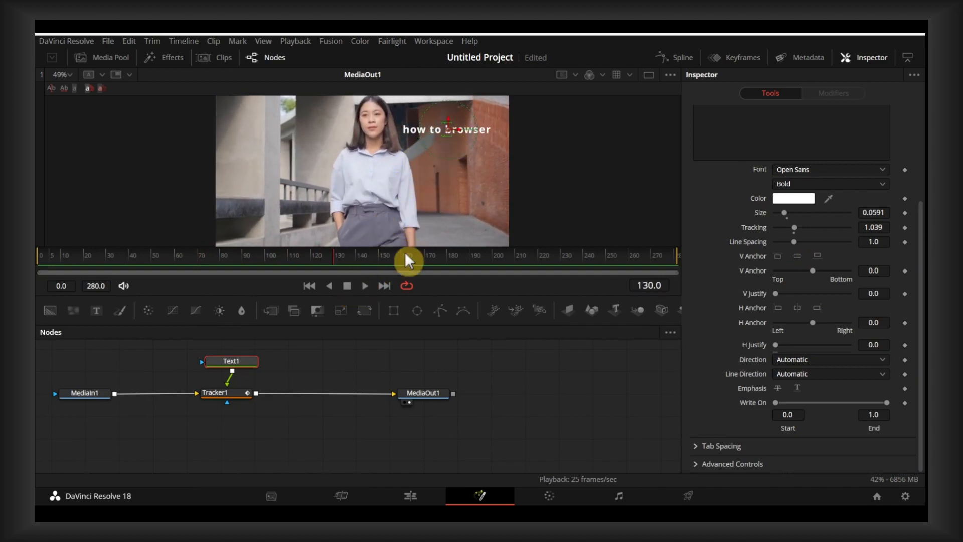
drag(349, 261, 403, 259)
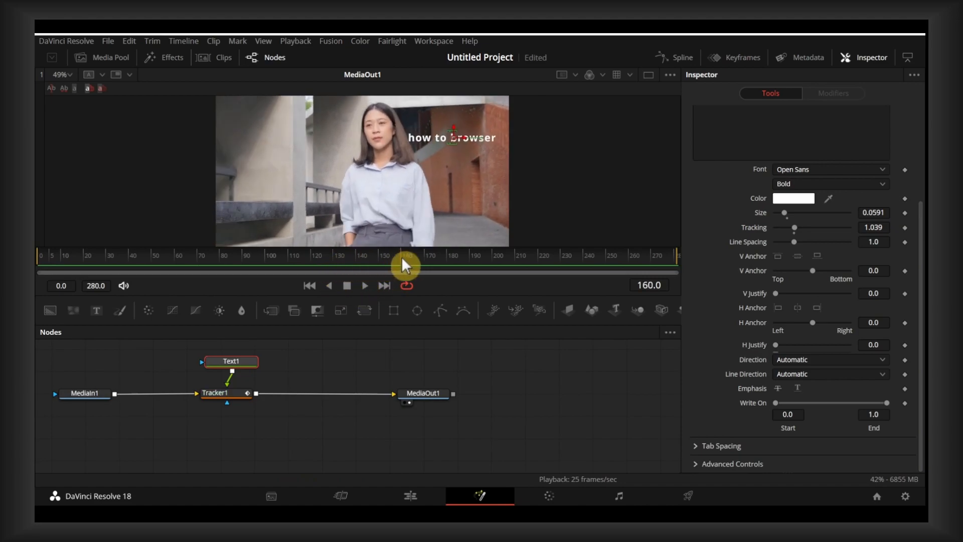
- Move the text to the left of the woman's head at frame 202, enlarge it to size 0.0945, and play back the result
click(364, 284)
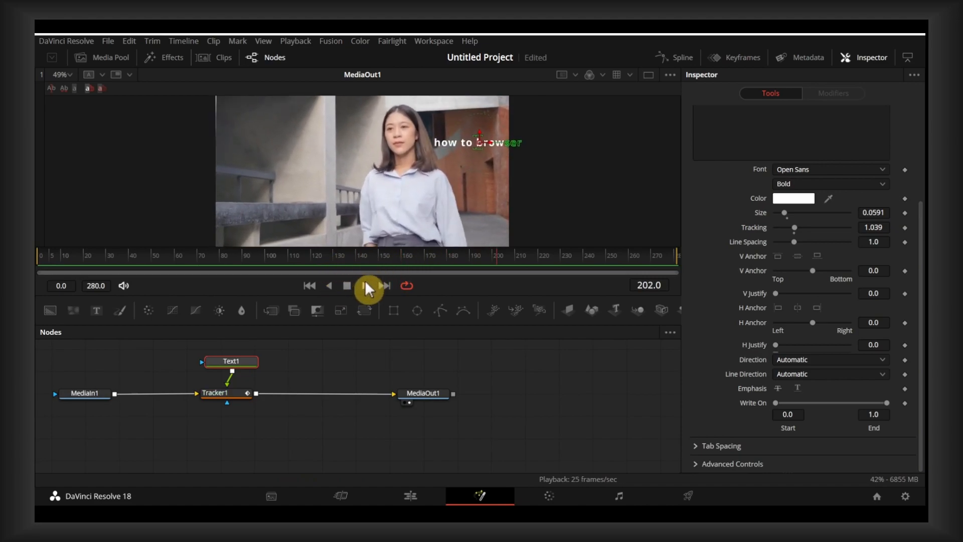
drag(478, 146, 324, 146)
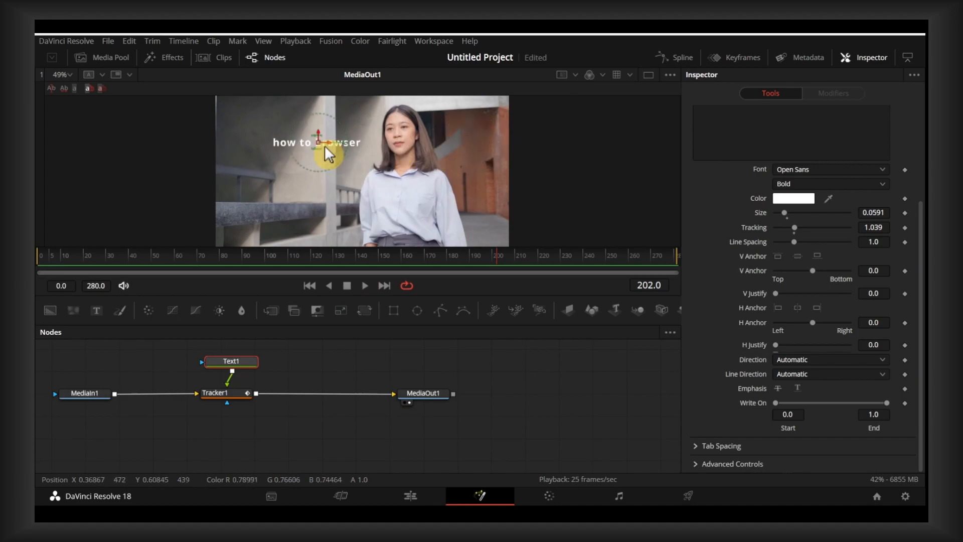
drag(785, 212, 794, 213)
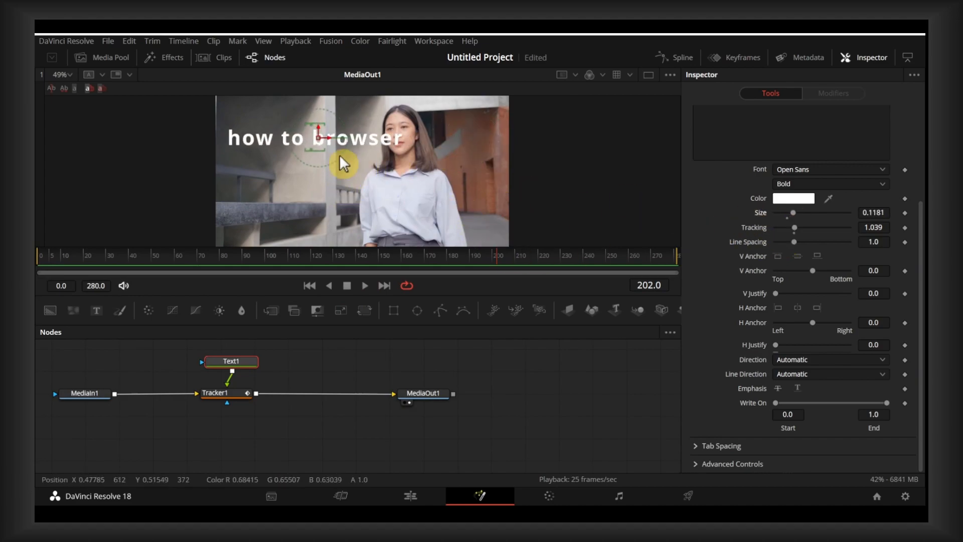
drag(324, 137, 318, 137)
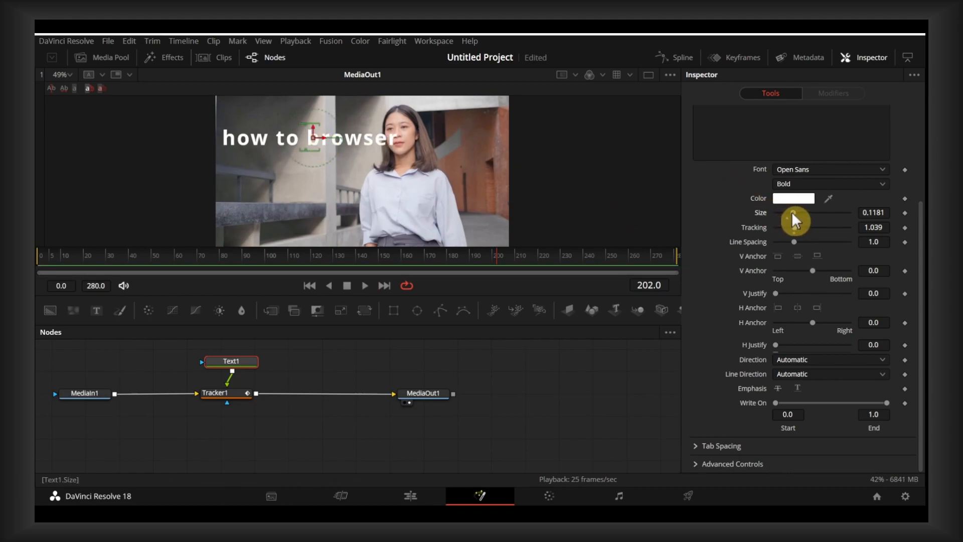
drag(792, 211, 788, 211)
drag(321, 135, 317, 137)
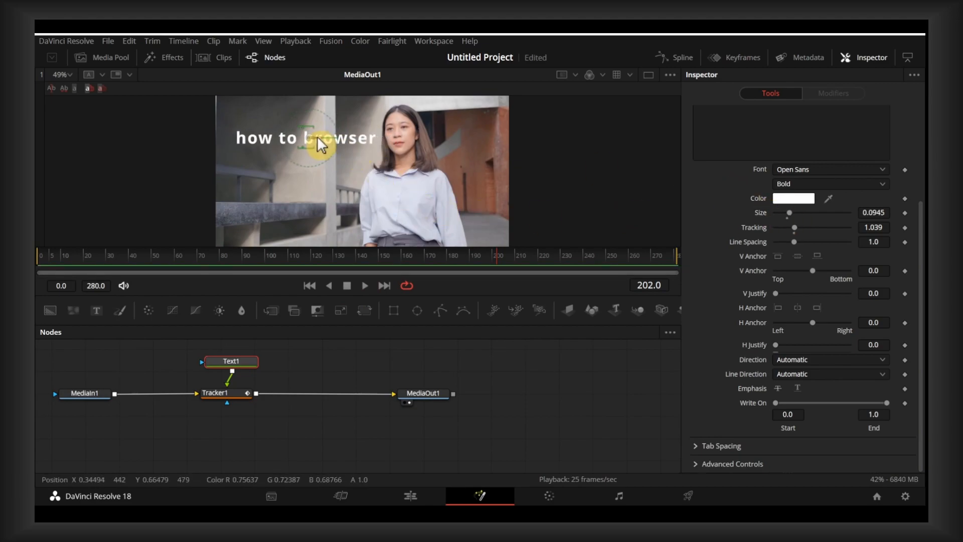
click(363, 289)
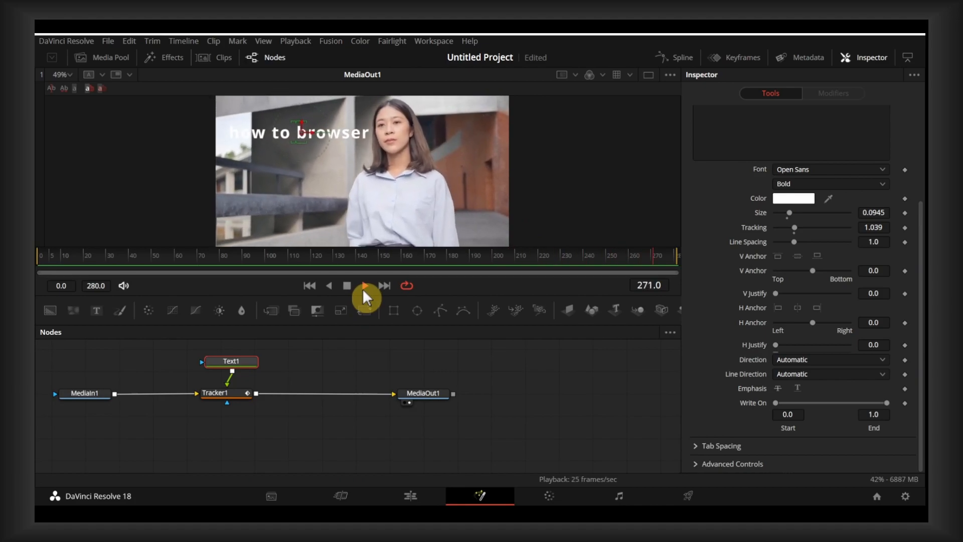
click(352, 286)
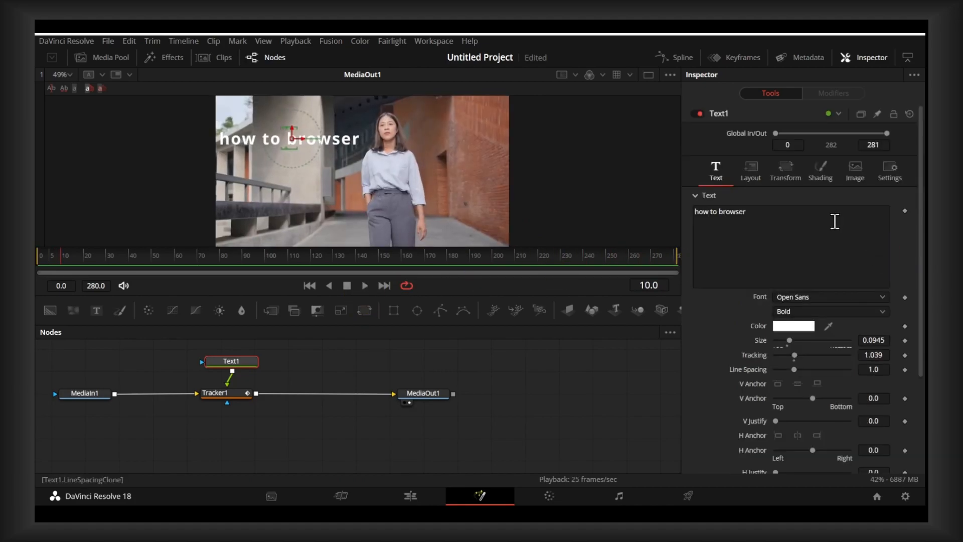
- Look through the Text1 node's layout, transform, shading and image settings, ending on its shading elements
click(745, 175)
click(784, 172)
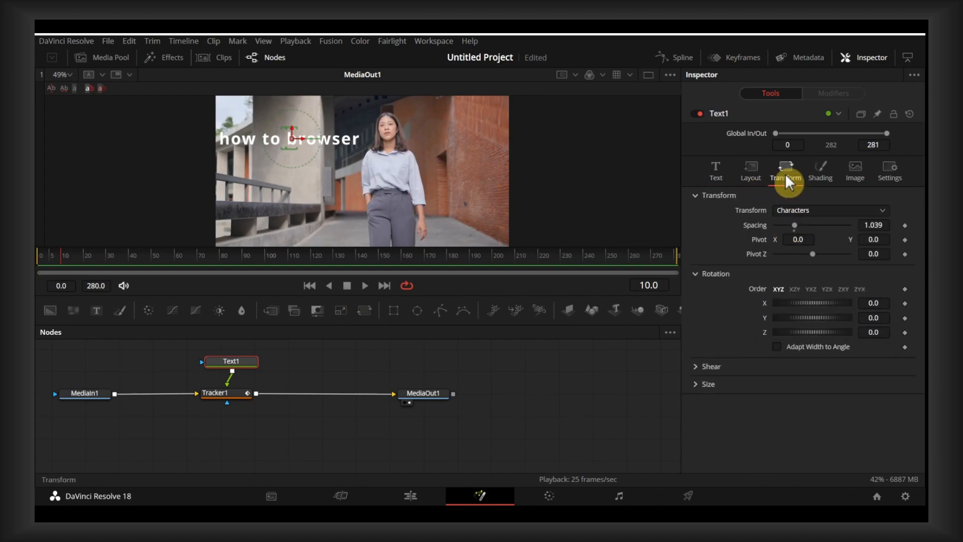
click(823, 172)
click(847, 174)
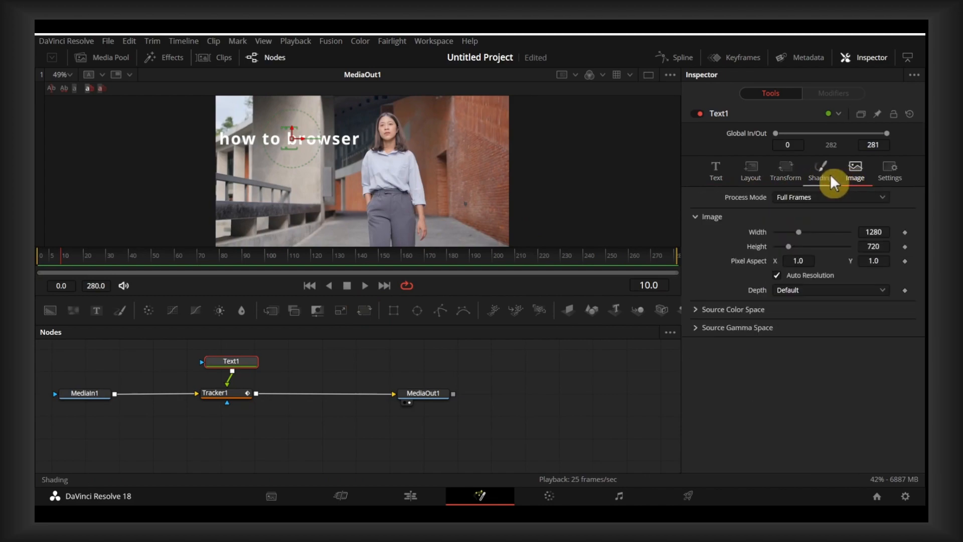
click(824, 174)
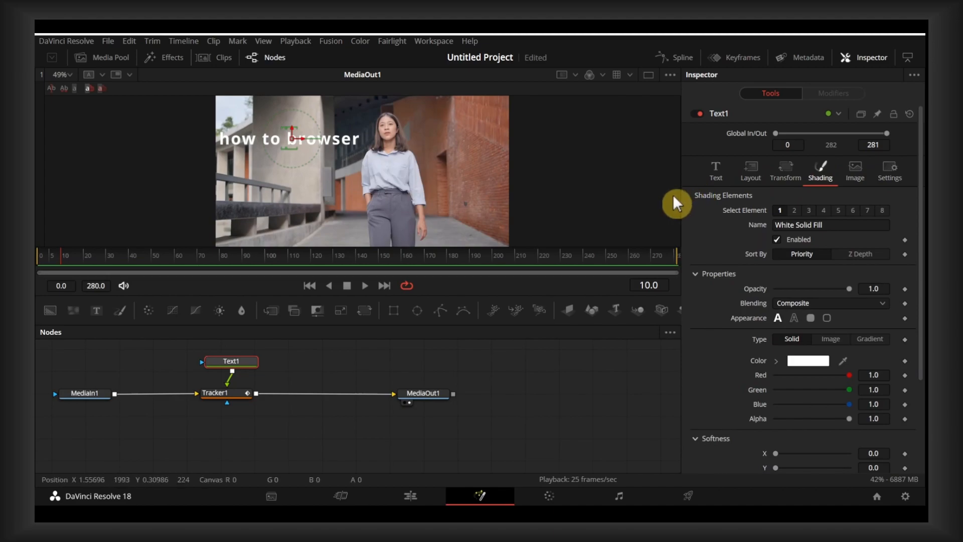